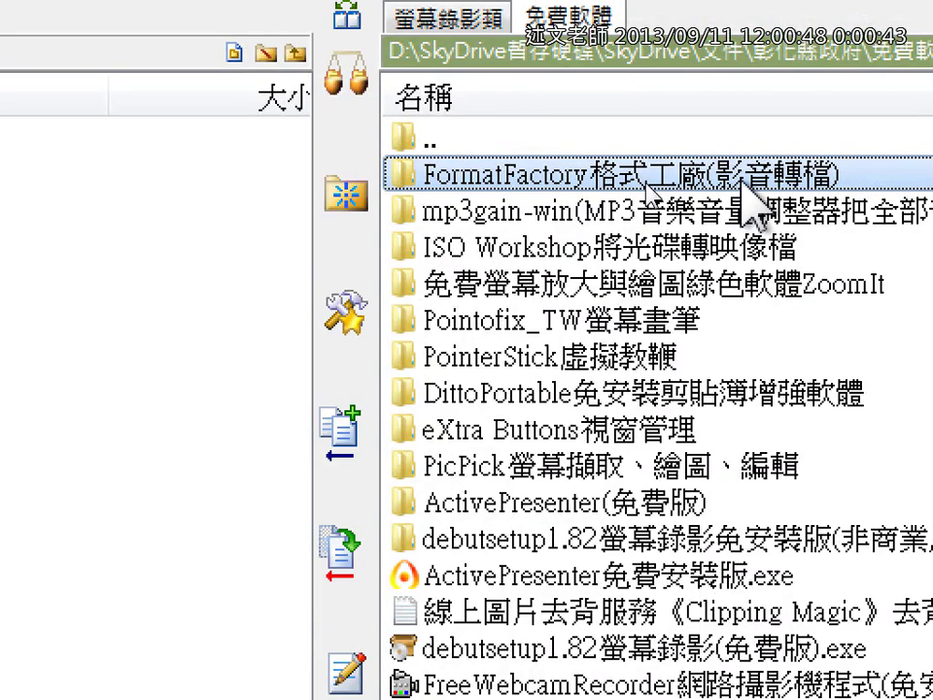
Launch FormatFactoryPortable.exe from the FormatFactory格式工廠(影音轉檔) folder and shrink its window so the windows behind it can be reached.
double_click(646, 188)
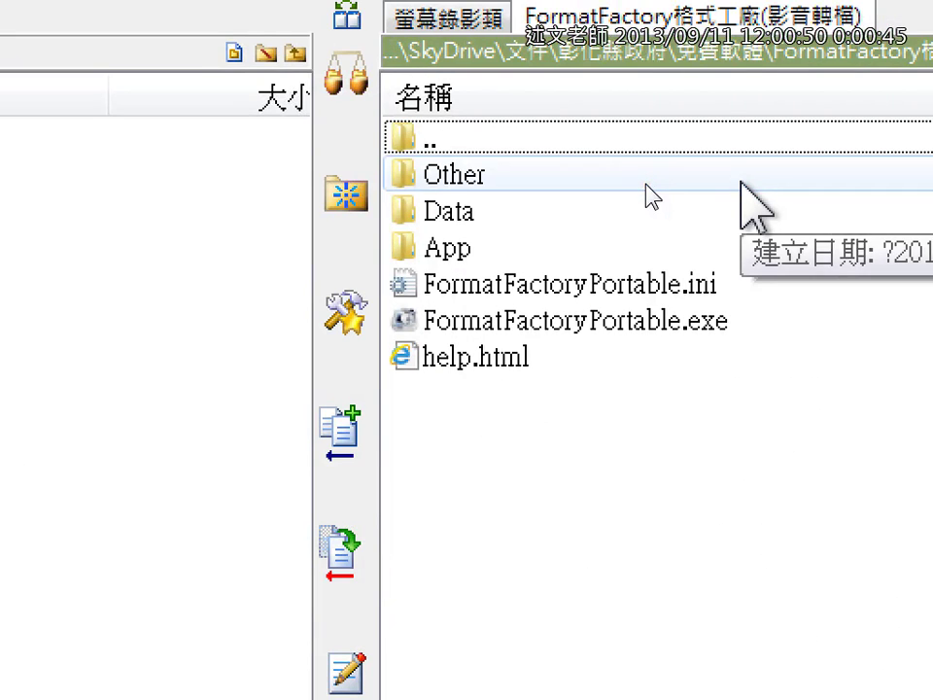
left_click(719, 324)
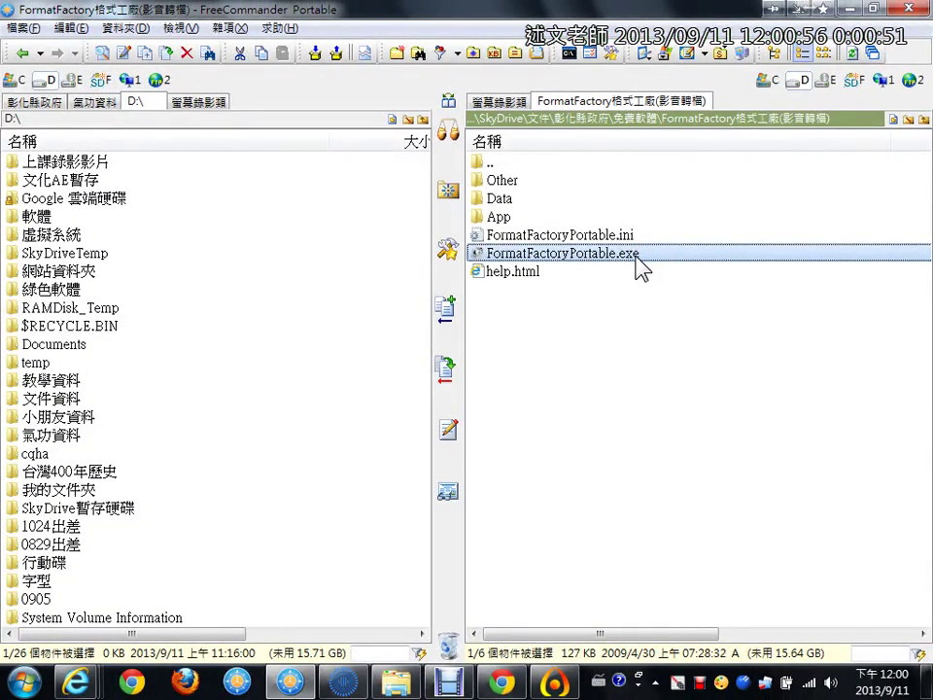
double_click(562, 253)
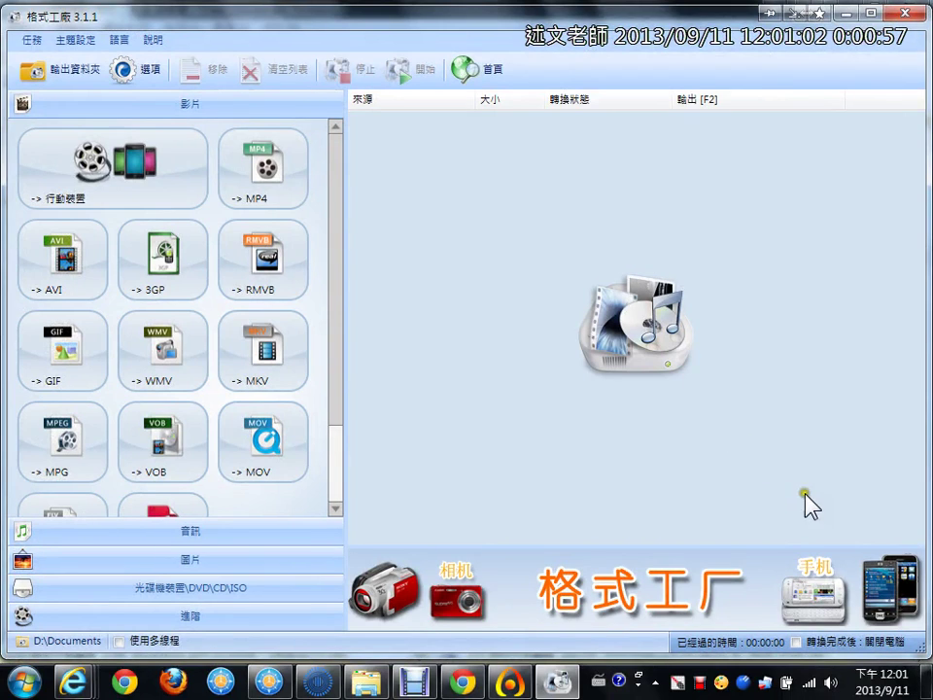
left_click_drag(926, 653, 726, 542)
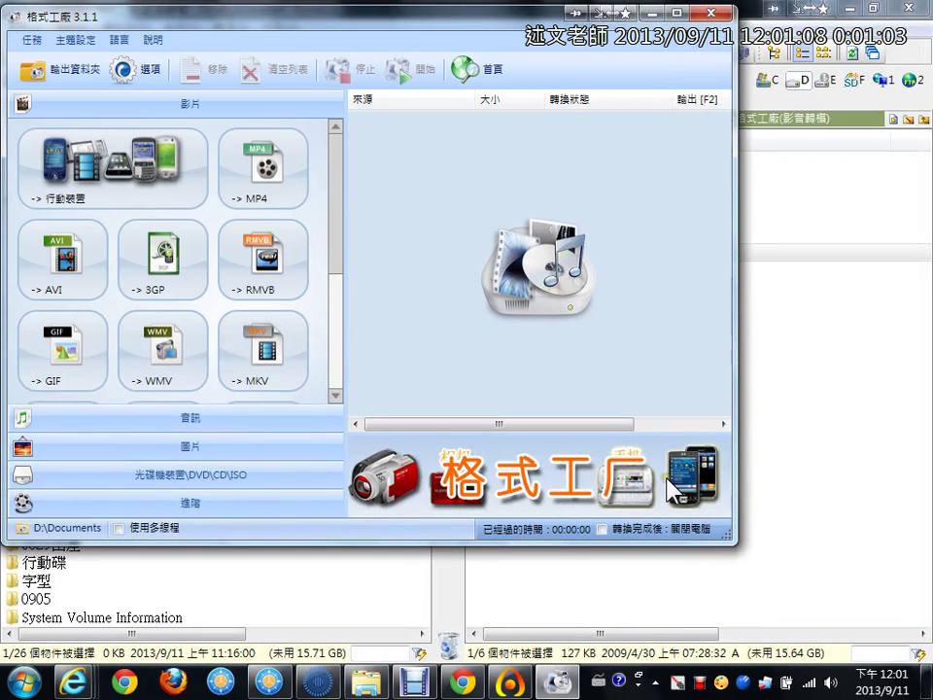
Return to the 免費軟體 folder in FreeCommander and open removable drive G: in Windows Explorer to view its files.
left_click(795, 419)
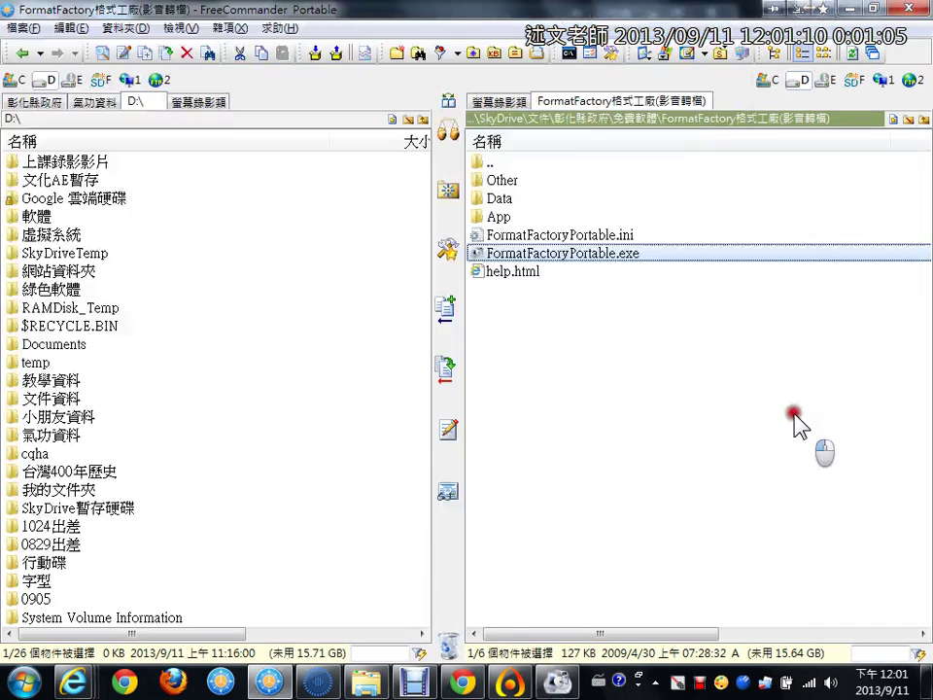
left_click(514, 158)
double_click(514, 159)
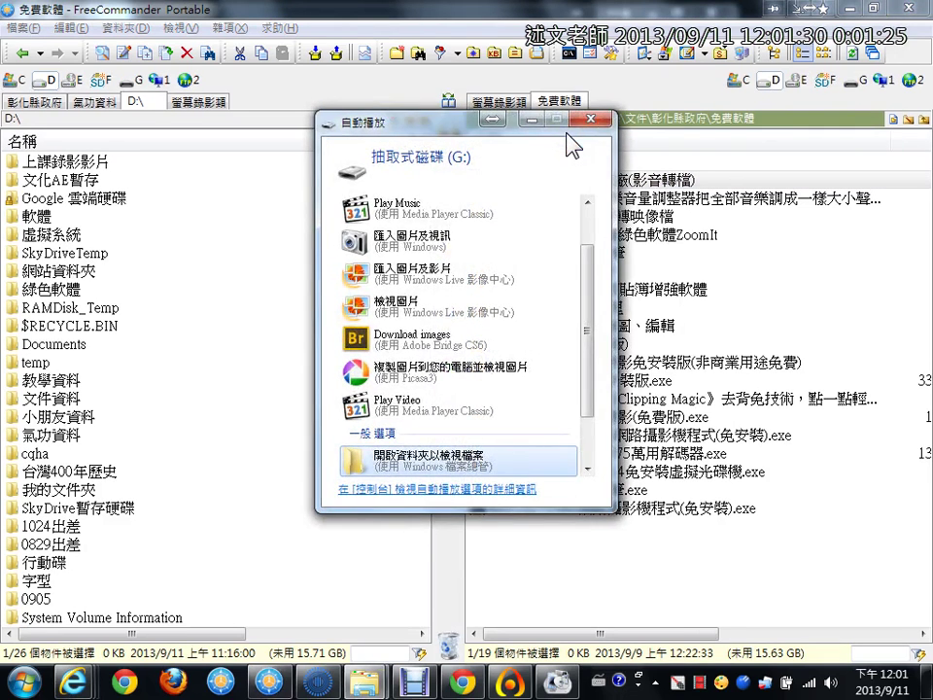
left_click(478, 463)
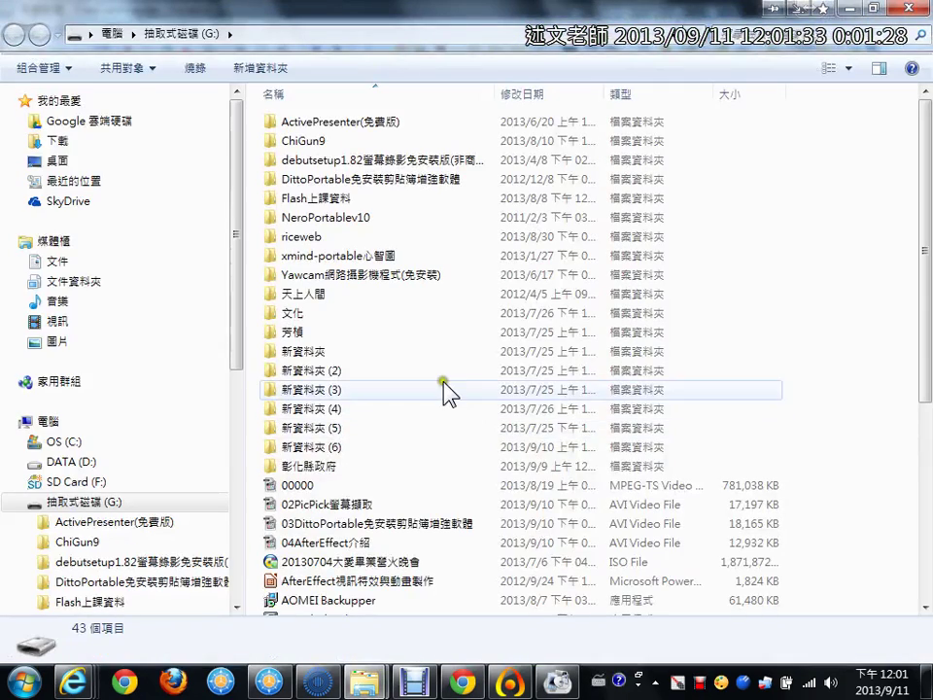
Preview the 00000 MTS video from drive G: and close the media player.
left_click(303, 485)
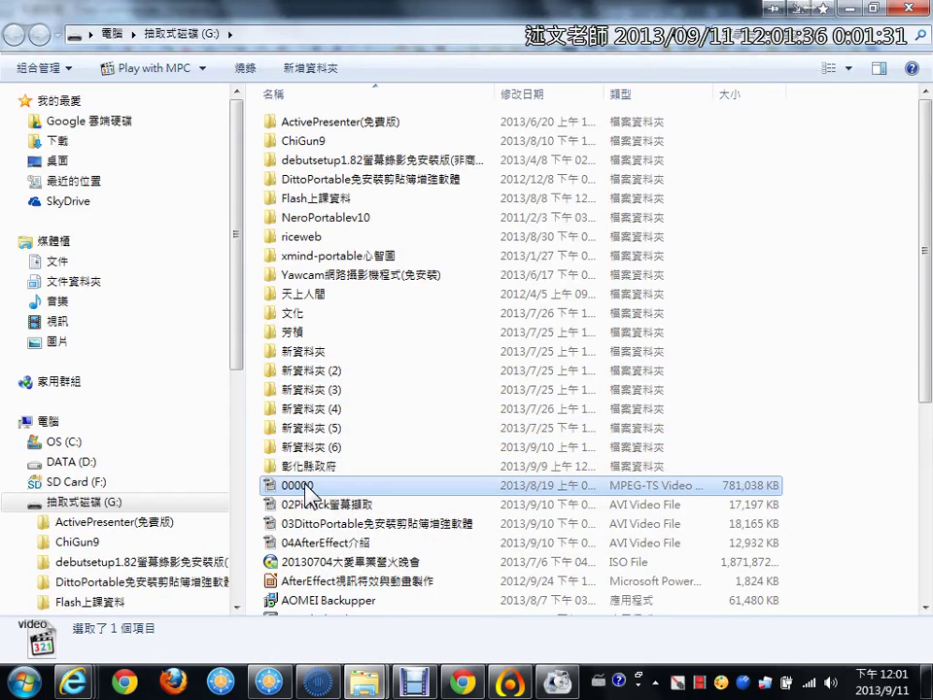
double_click(305, 486)
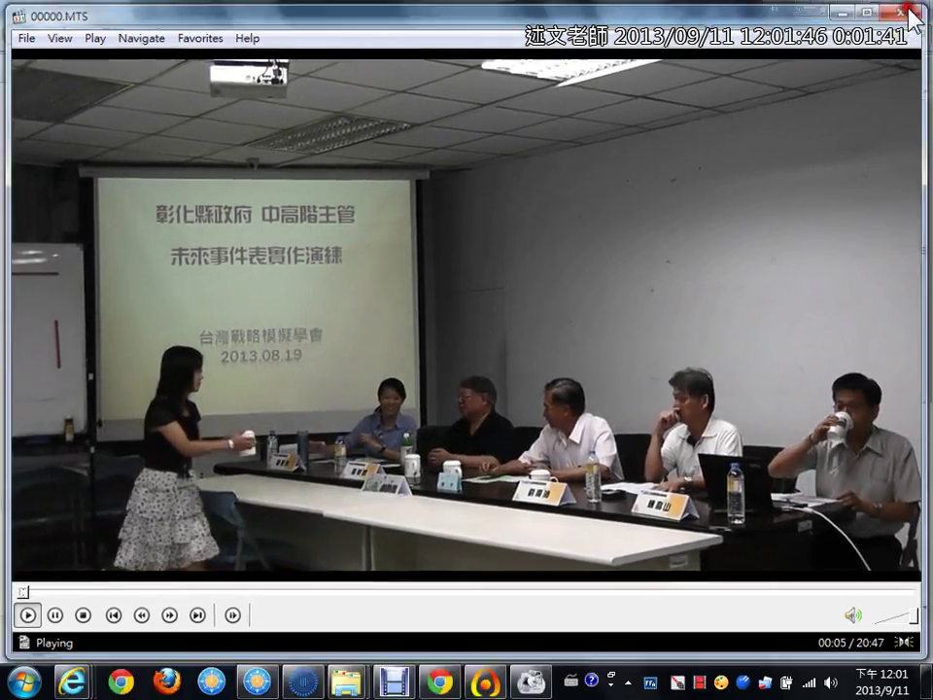
left_click(912, 14)
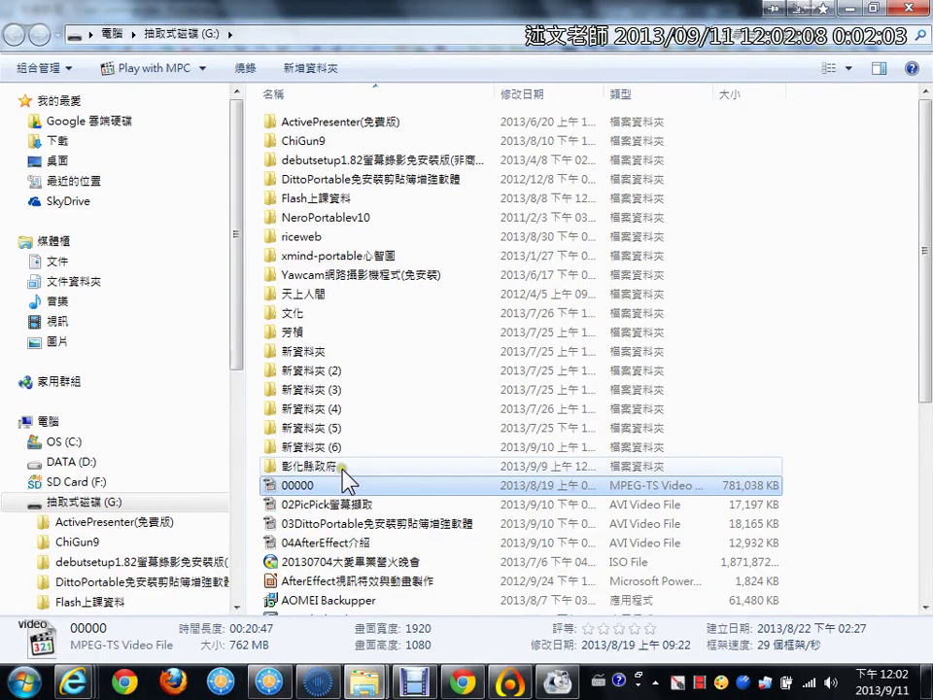
Add the 00000 video from drive G: to Format Factory and choose MP4 as its output format.
left_click(311, 481)
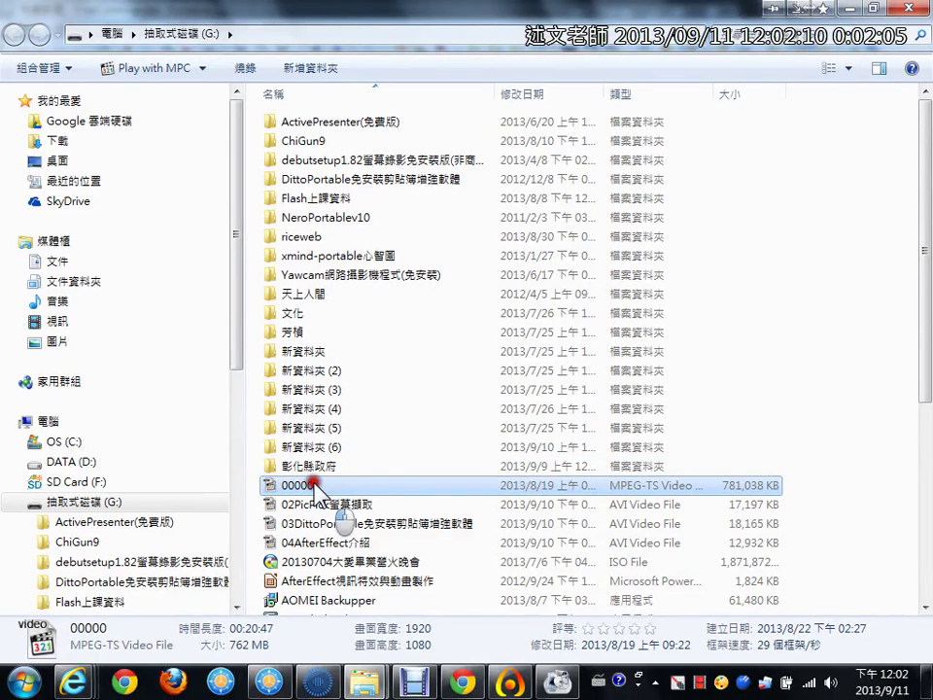
left_click_drag(313, 484, 382, 196)
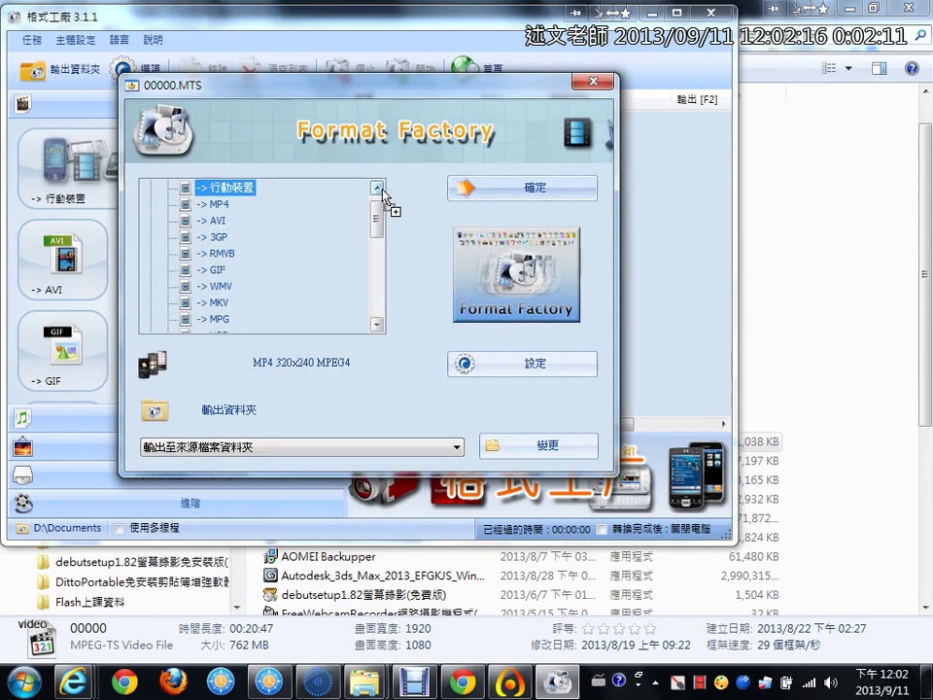
left_click(225, 205)
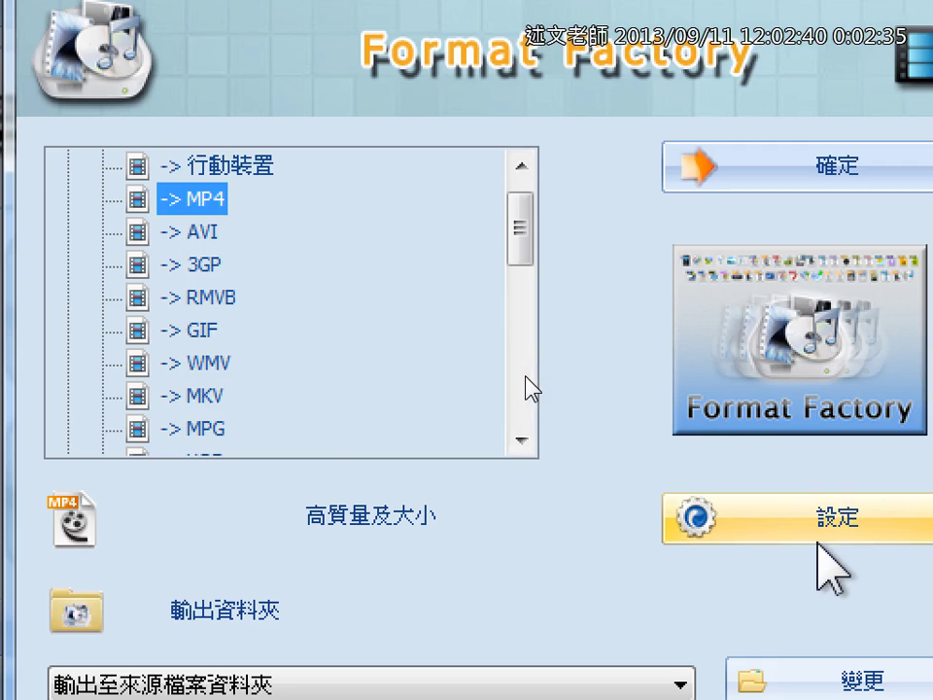
Set the video codec (影片編碼) of the MP4 output to AVC(H264) and confirm the video settings.
left_click(819, 530)
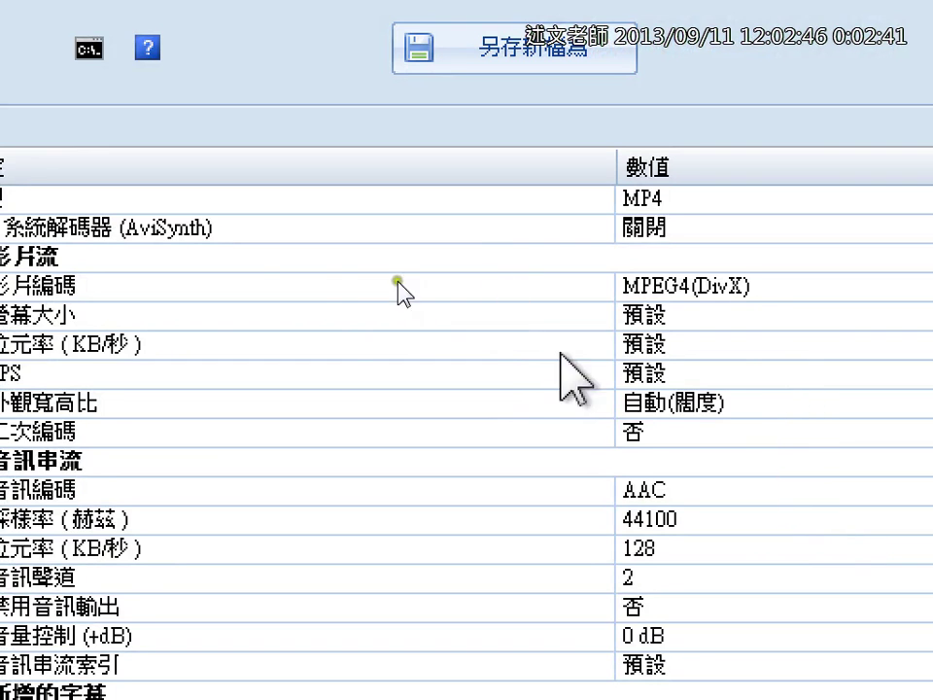
left_click(728, 283)
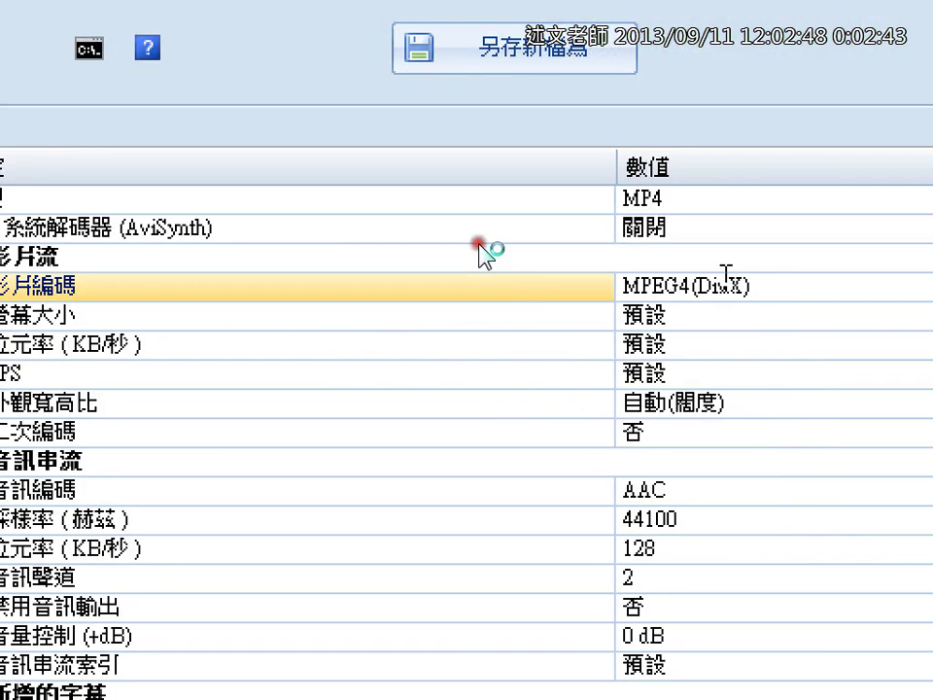
left_click(670, 275)
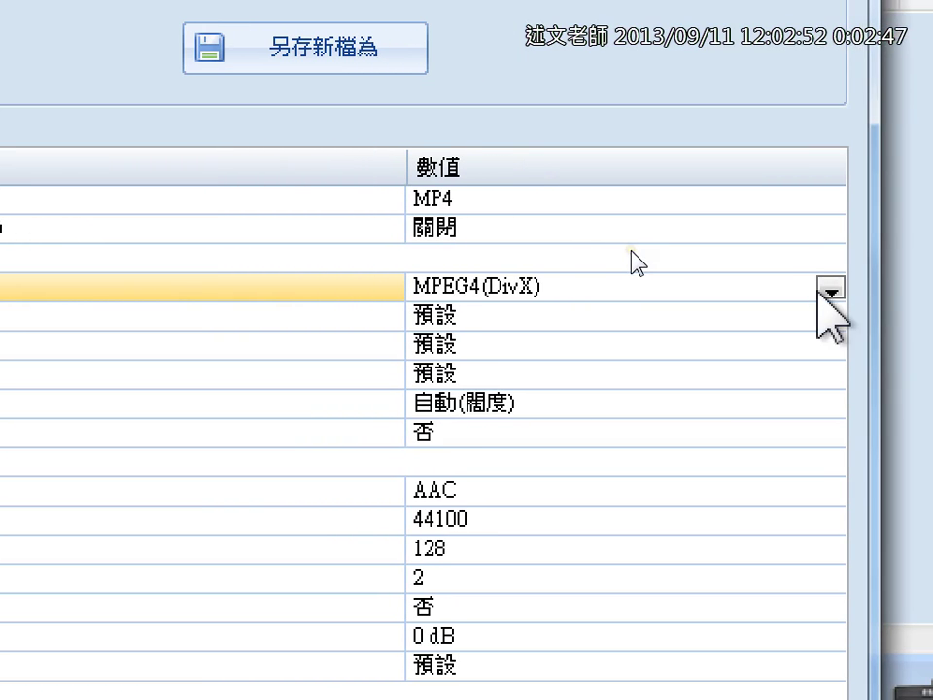
left_click(846, 288)
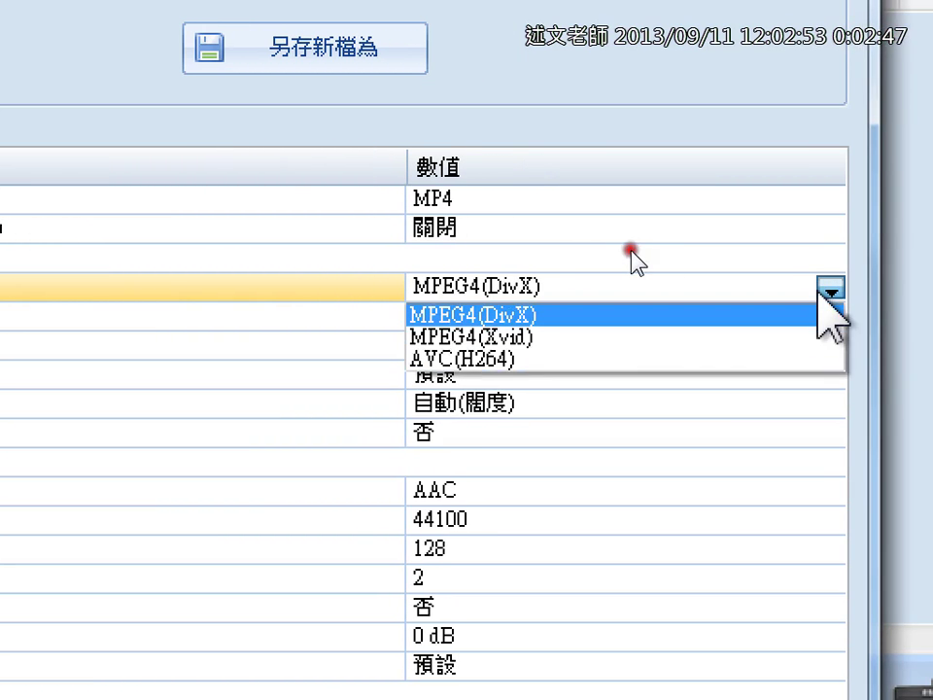
left_click(513, 362)
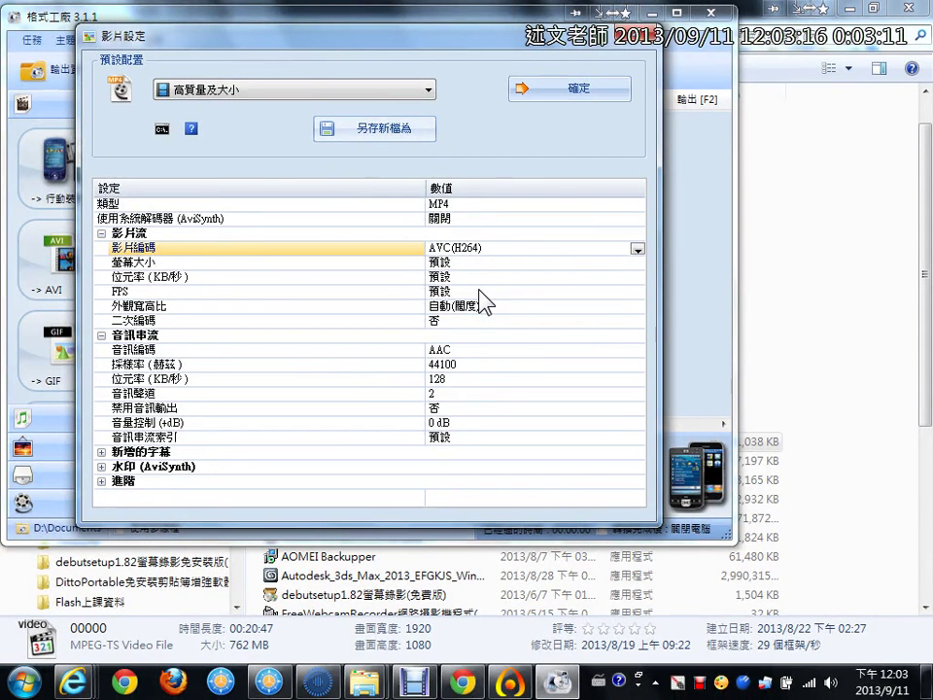
left_click(595, 88)
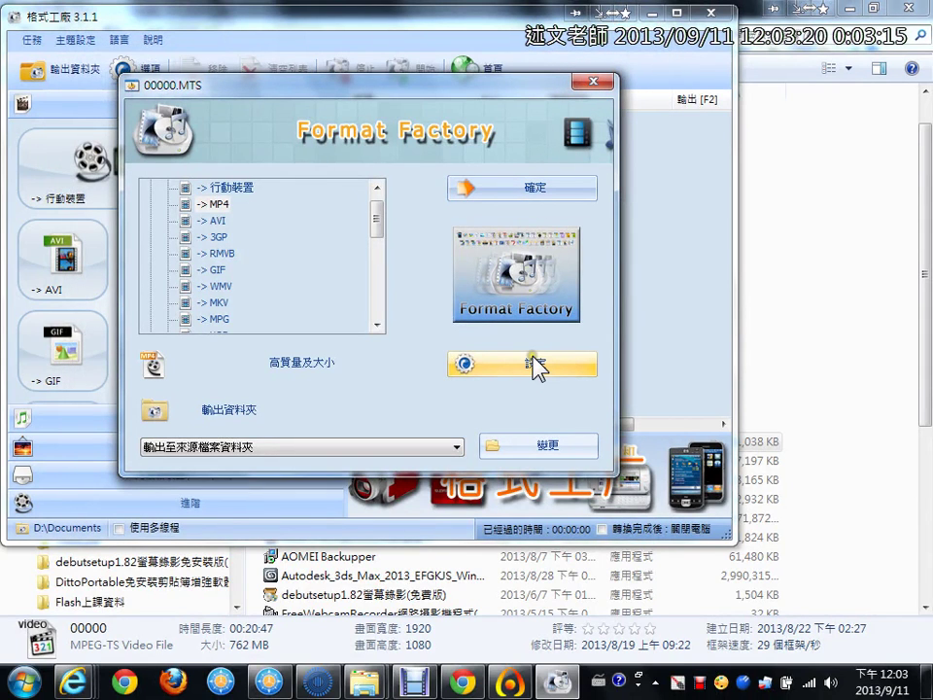
left_click(258, 204)
left_click_drag(258, 206, 190, 212)
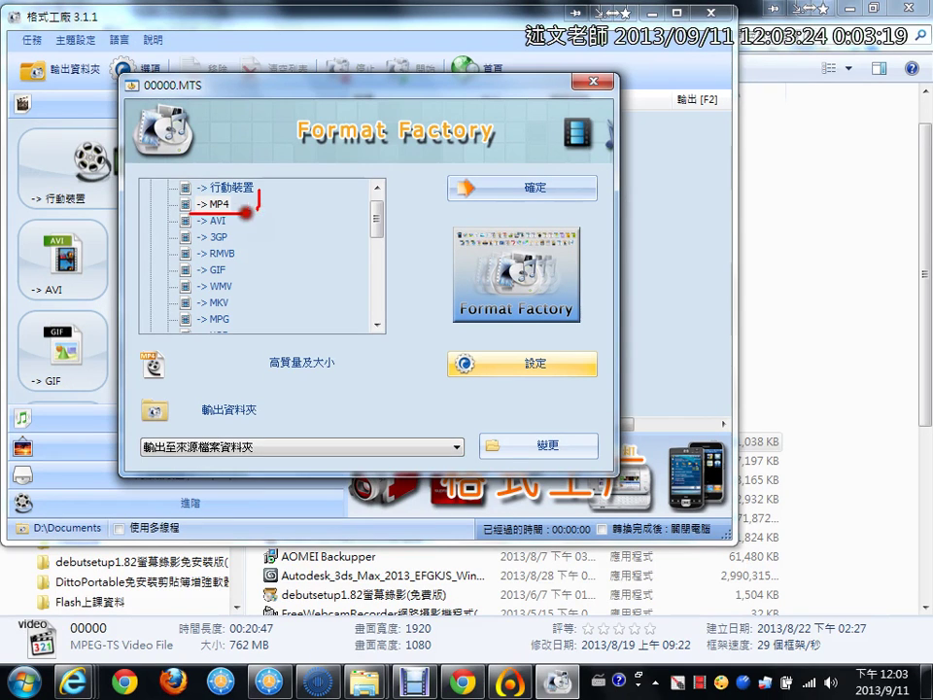
left_click_drag(438, 382, 603, 383)
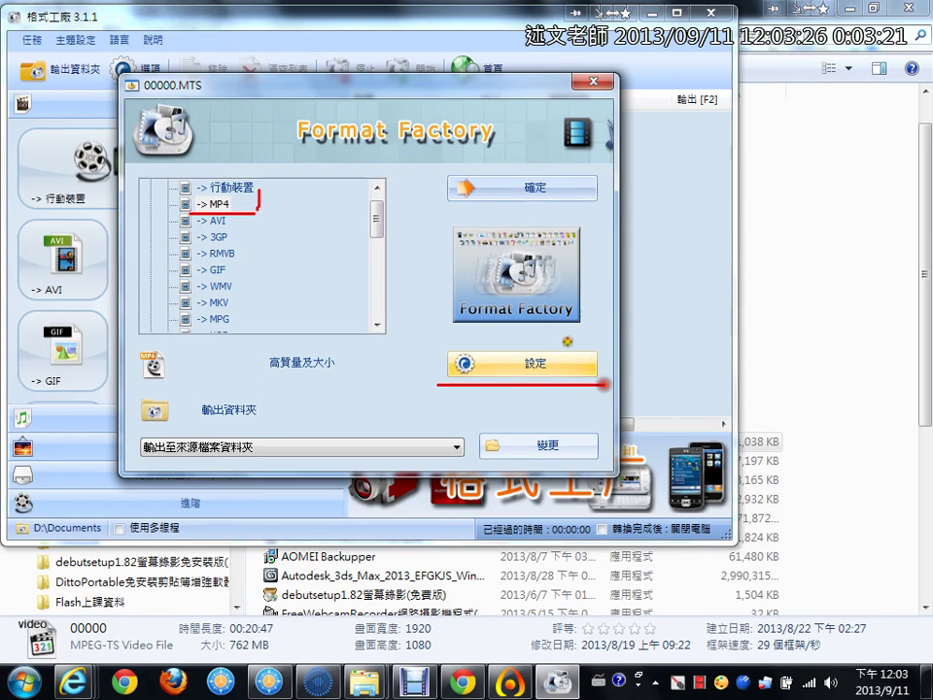
left_click_drag(554, 342, 581, 358)
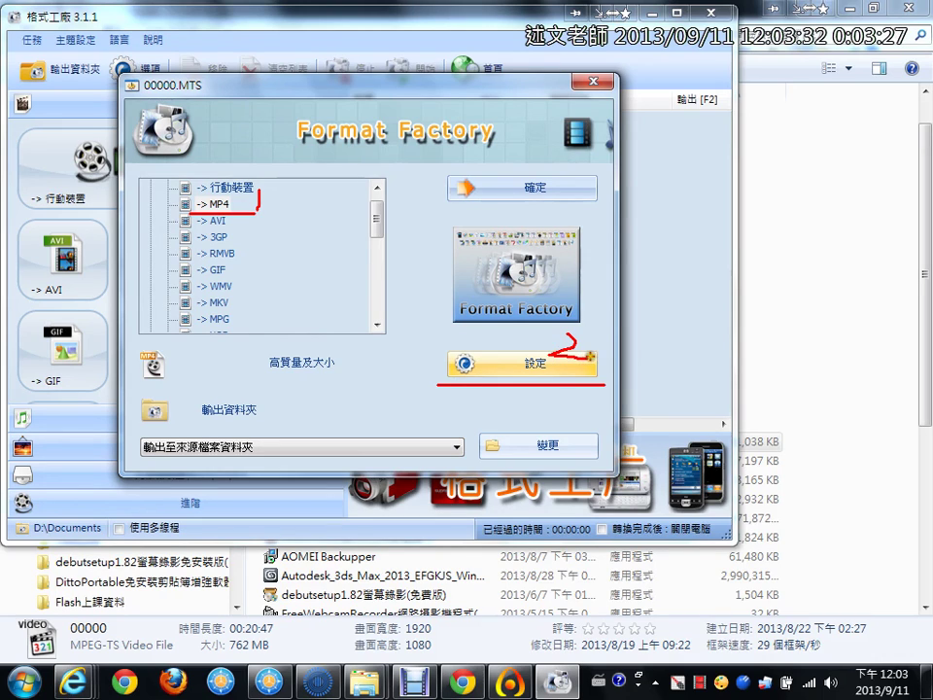
mouse_move(578, 209)
left_mouse_down()
mouse_move(535, 163)
mouse_move(511, 204)
left_mouse_up()
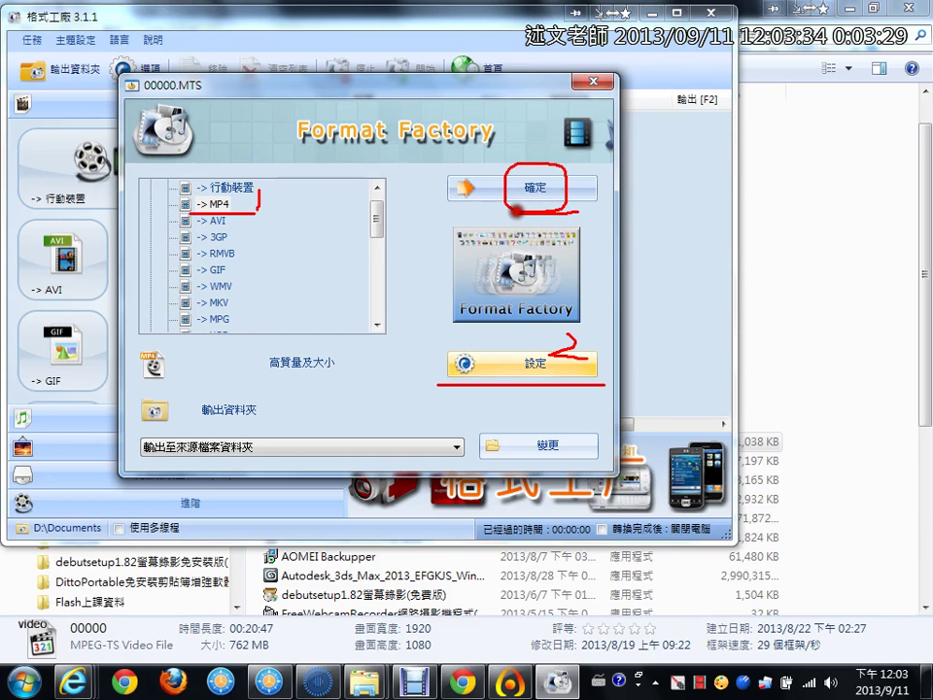
key("Escape")
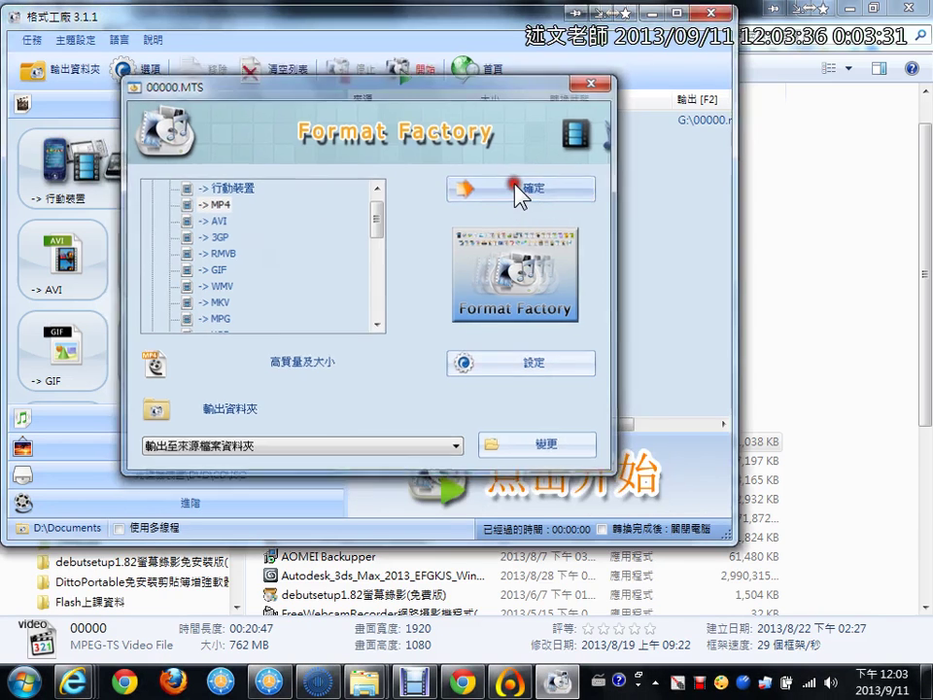
Add the MP4 conversion of 00000.MTS to the task list and start it.
left_click(516, 186)
left_click(412, 70)
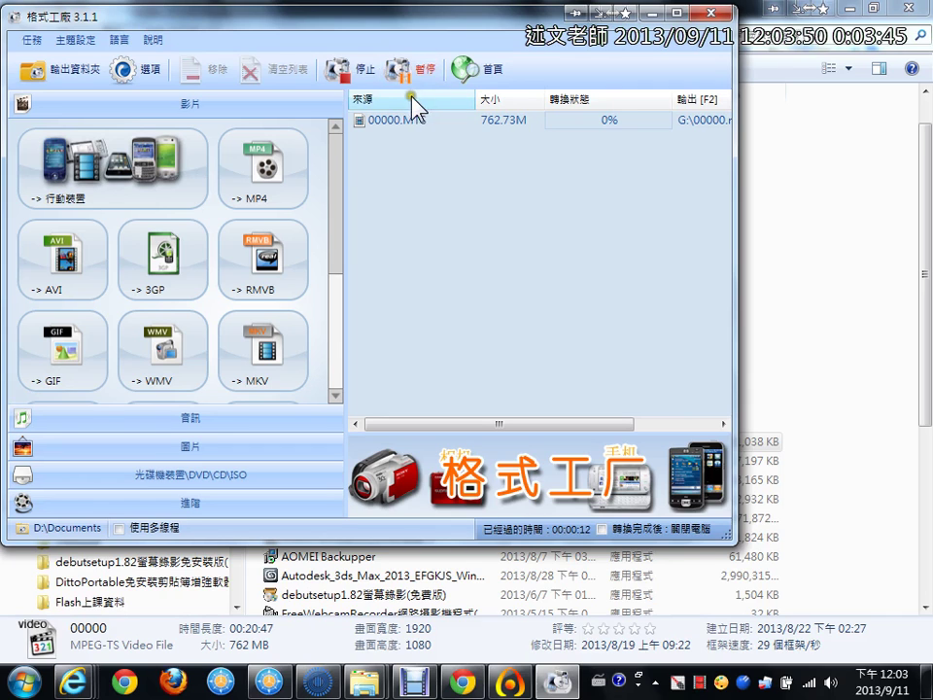
Stop the running conversion of 00000.MTS and clear the task list.
left_click(362, 76)
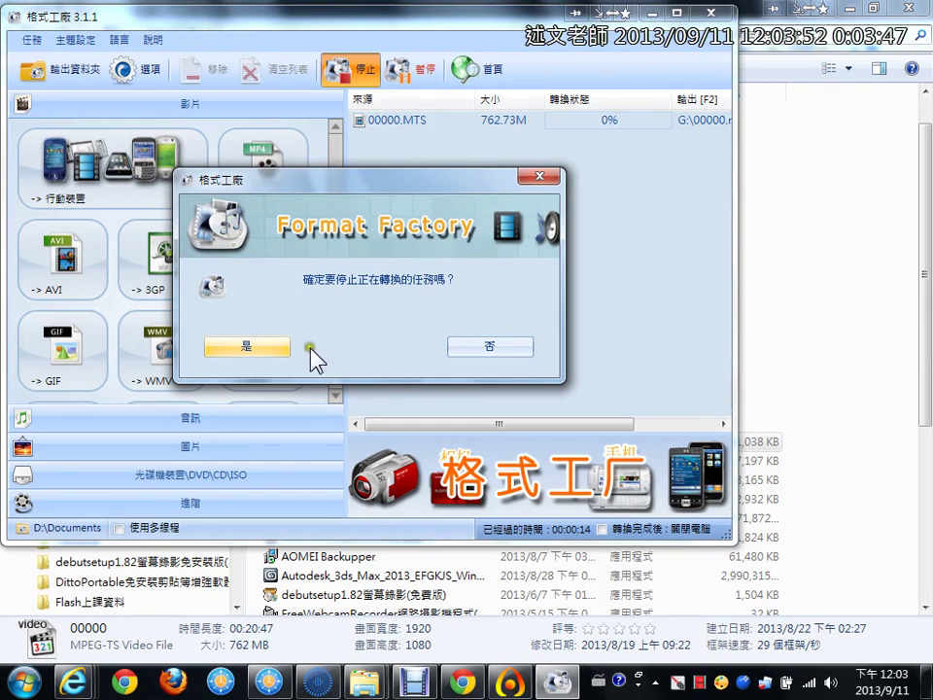
left_click(255, 346)
left_click(380, 119)
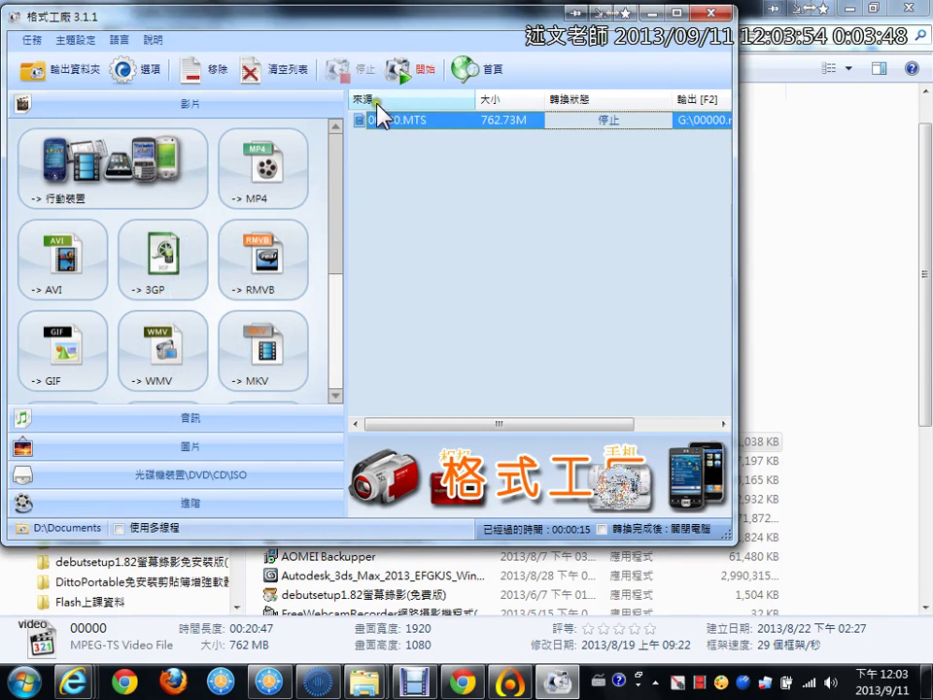
left_click(260, 77)
Add the 00000 video from drive G: to Format Factory again with MP4 as the output format.
left_click(819, 224)
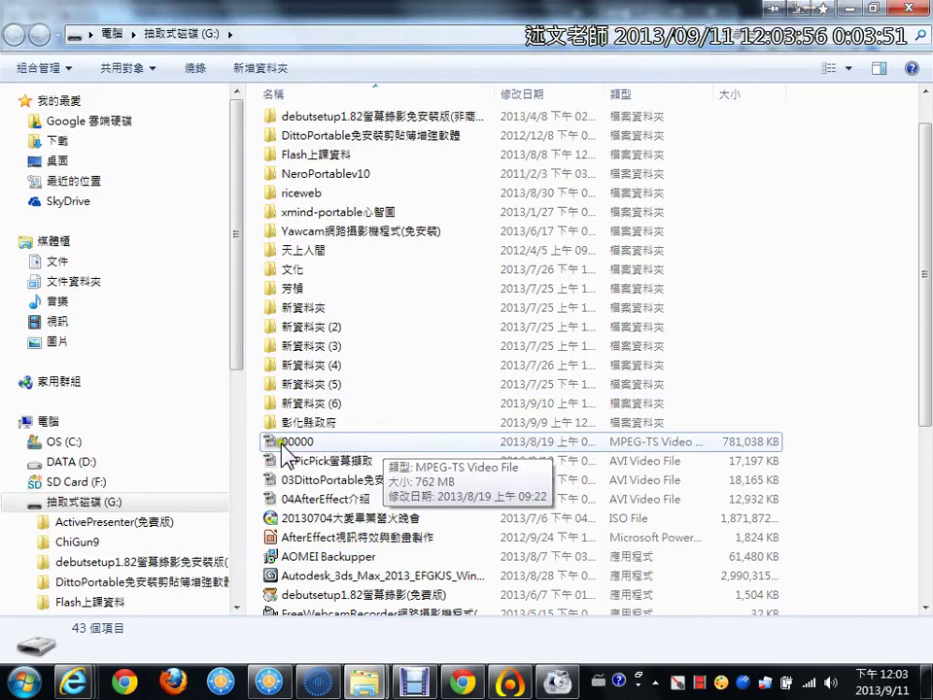
left_click_drag(267, 453, 423, 308)
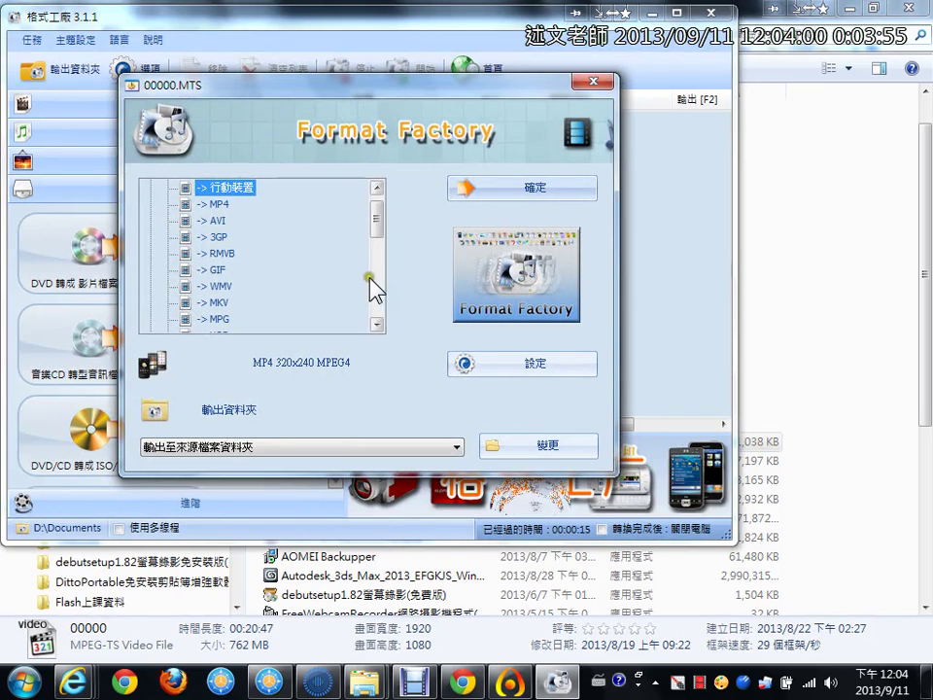
left_click(216, 204)
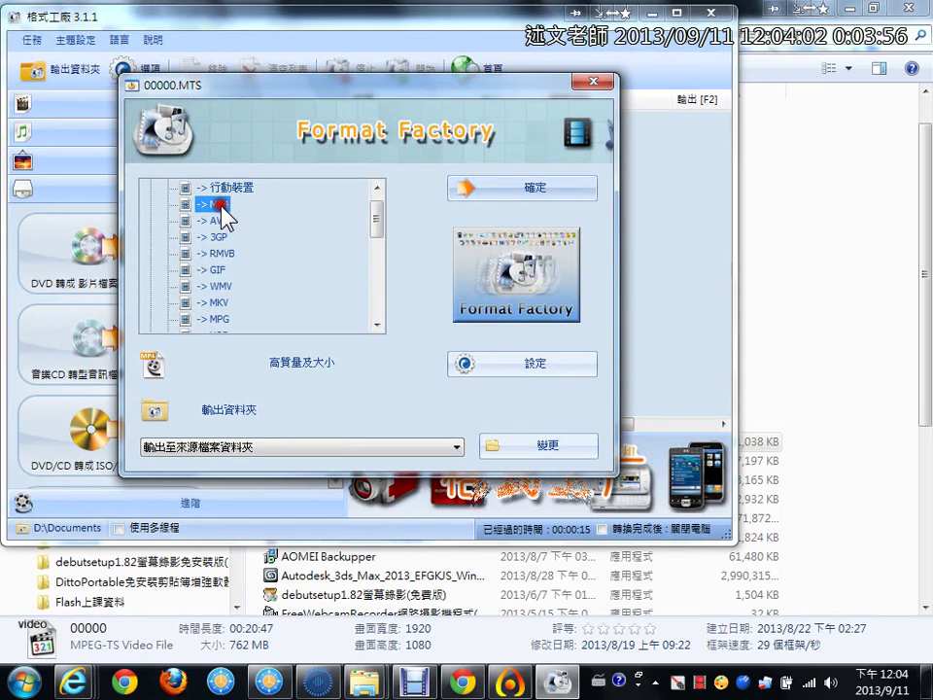
Apply the DIVX 480p preset in the video settings of the MP4 output.
left_click(494, 362)
left_click(482, 249)
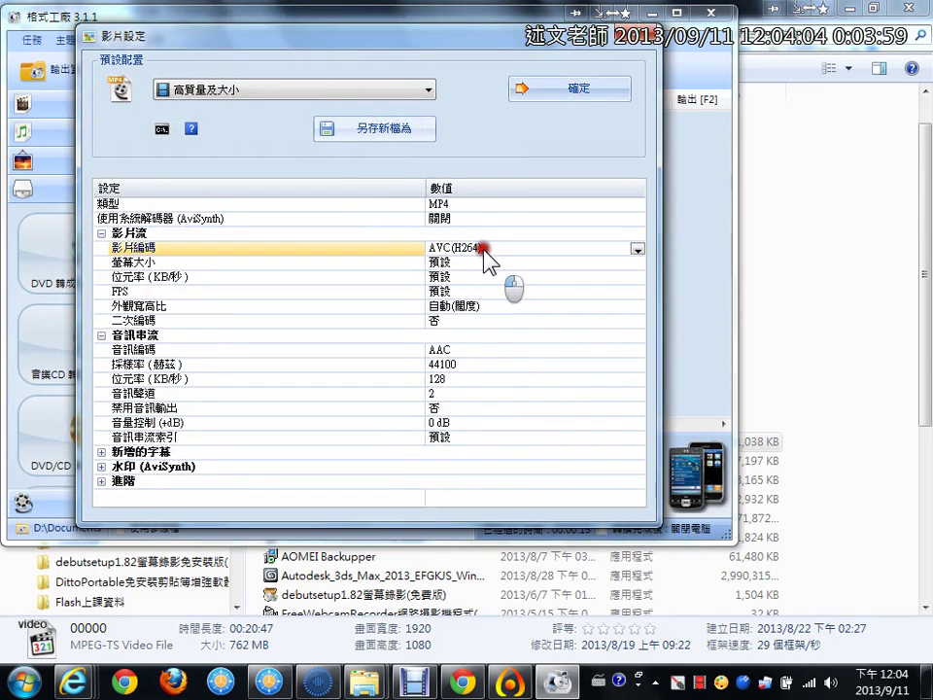
left_click(419, 94)
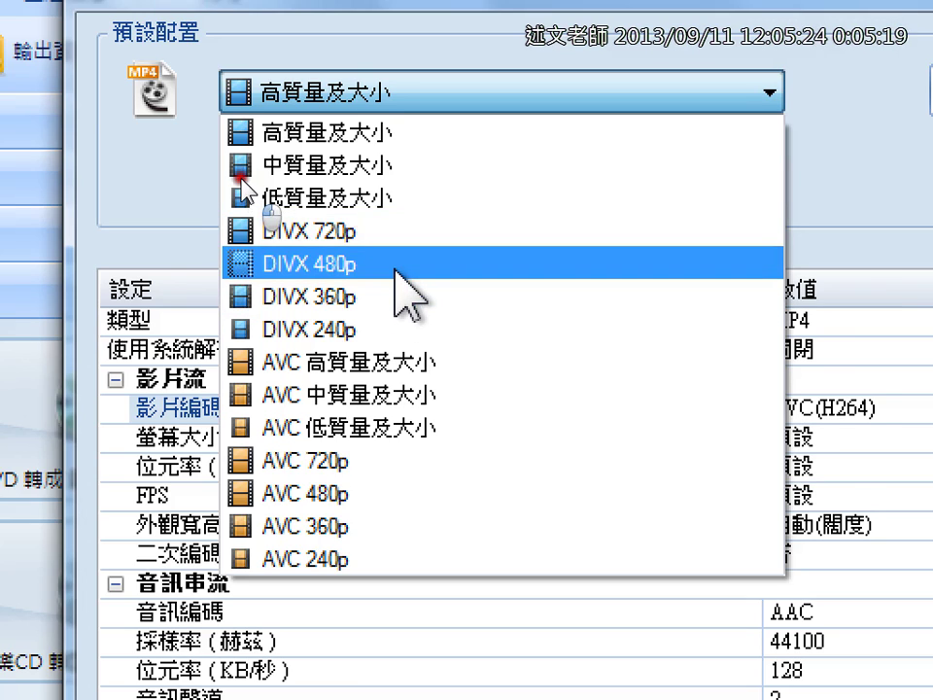
left_click(394, 270)
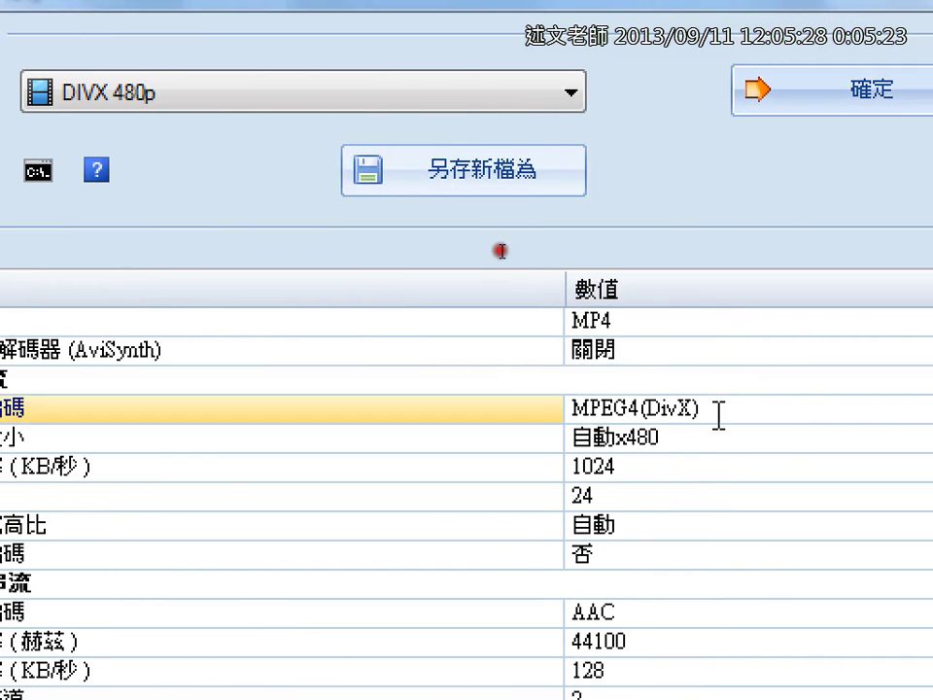
Set the DIVX 480p preset's video codec (影片編碼) to AVC(H264) and confirm the video settings.
left_click(827, 411)
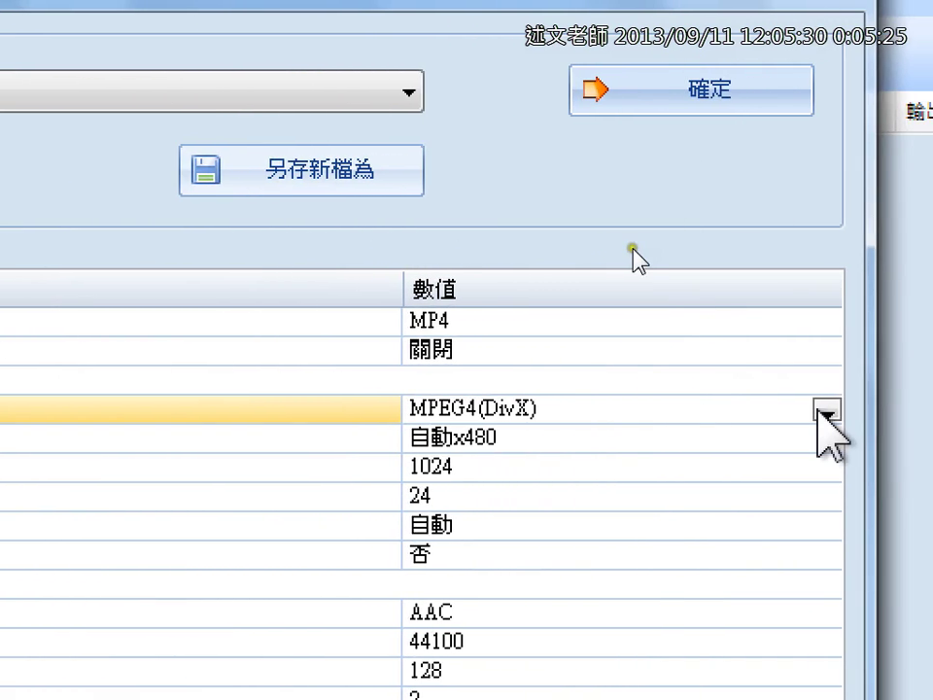
left_click(827, 412)
left_click(805, 480)
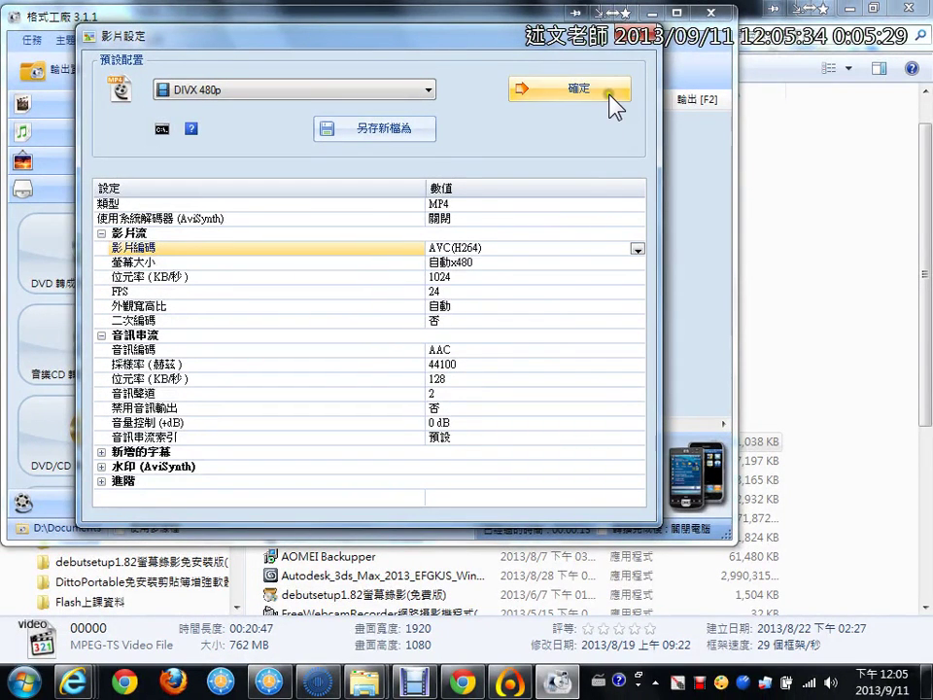
left_click(760, 102)
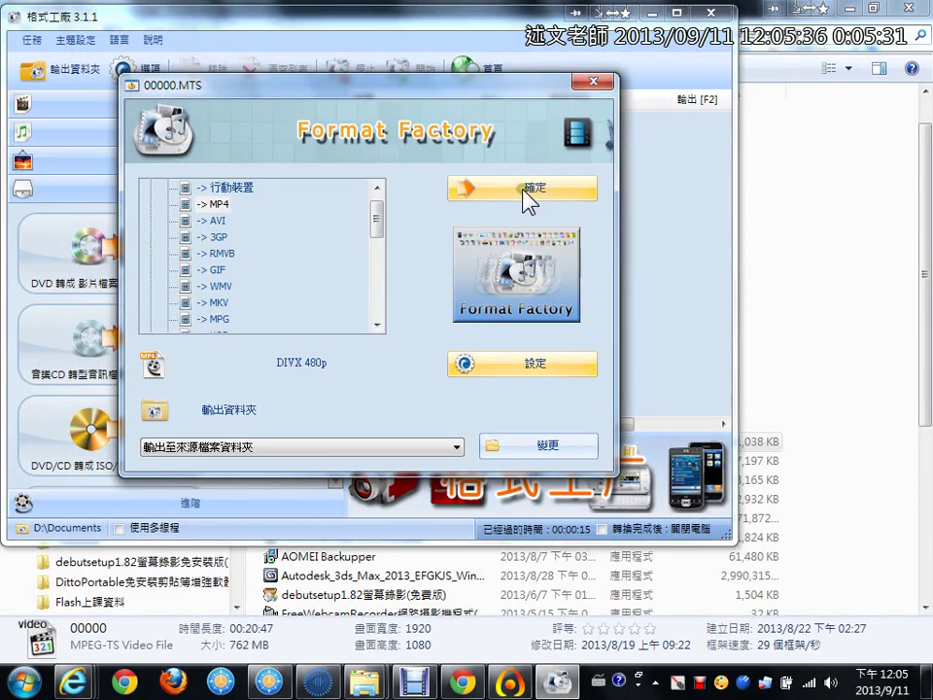
Queue 00000.MTS for MP4 output with the DIVX 480p preset and start the conversion.
left_click(521, 188)
left_click(414, 72)
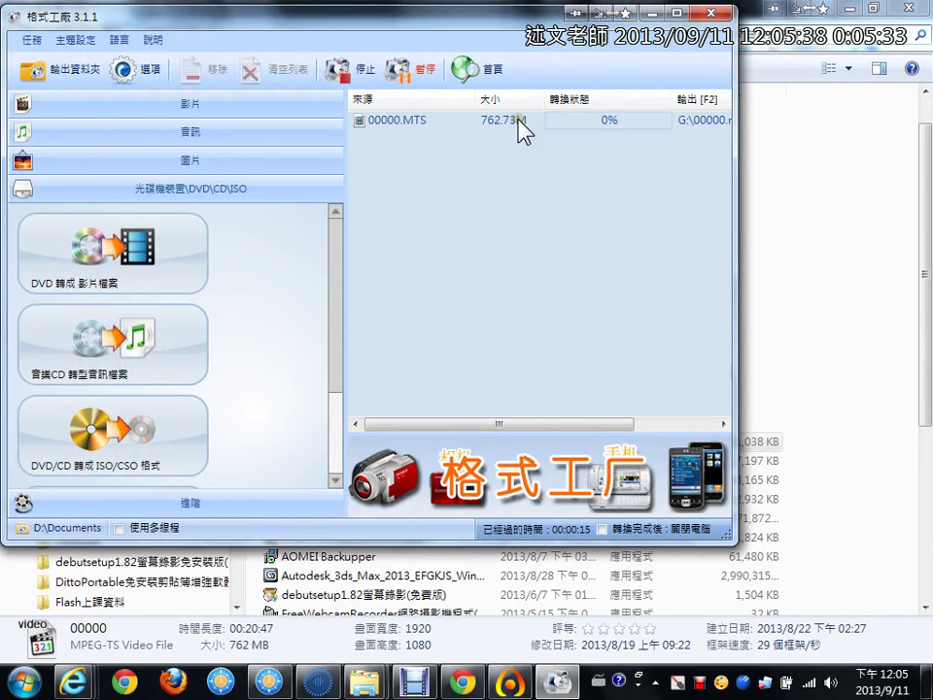